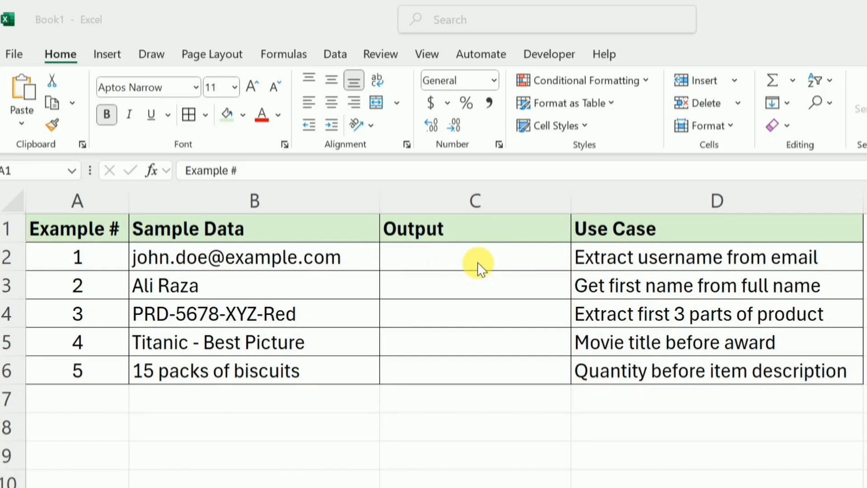
# Enter =TEXTBEFORE(B2,"@") in cell C2 to extract the username from the e-mail address
pyautogui.click(449, 268)
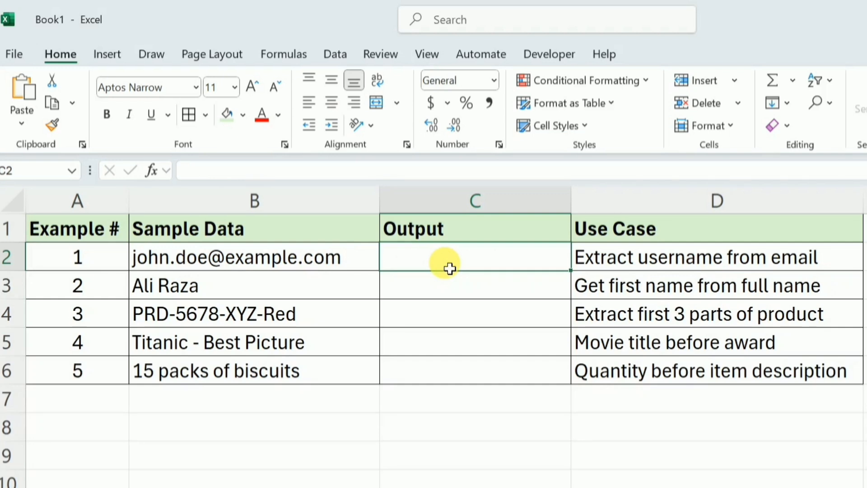
pyautogui.write('=text')
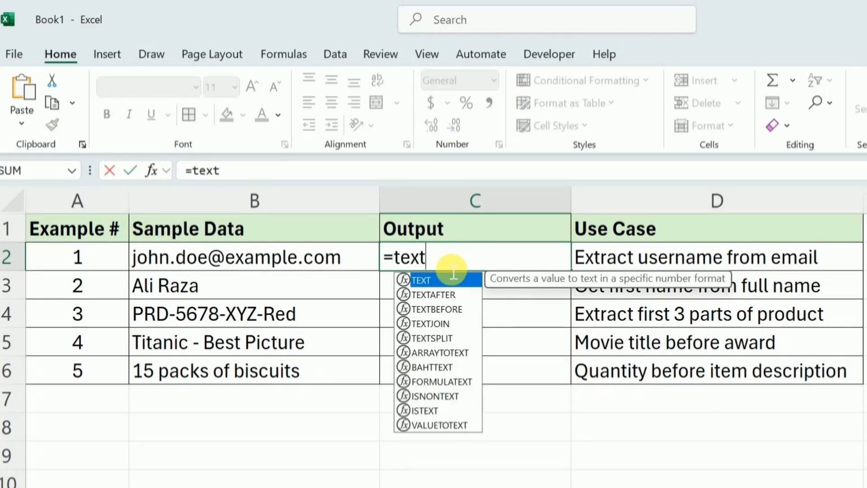
pyautogui.press('Down')
pyautogui.press('Down')
pyautogui.press('Tab')
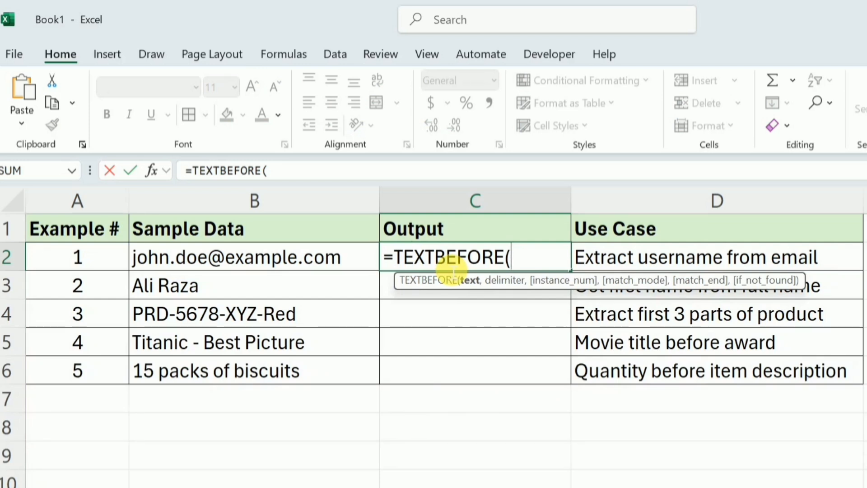
pyautogui.click(264, 259)
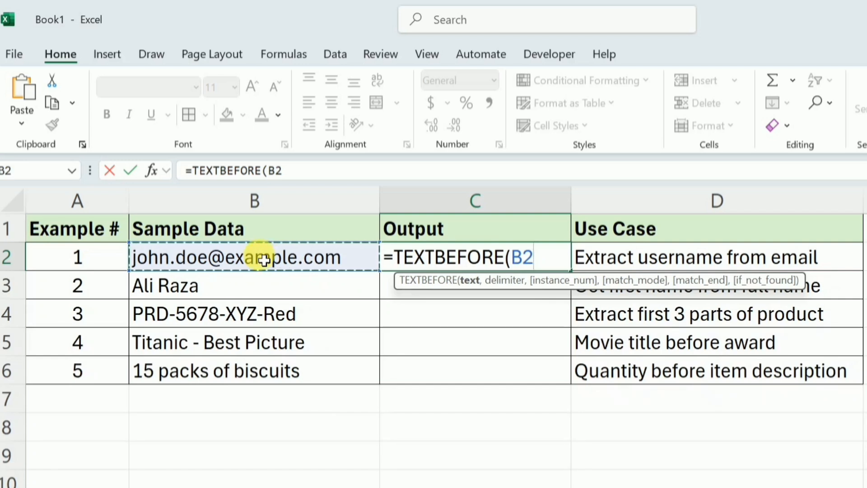
pyautogui.write(',')
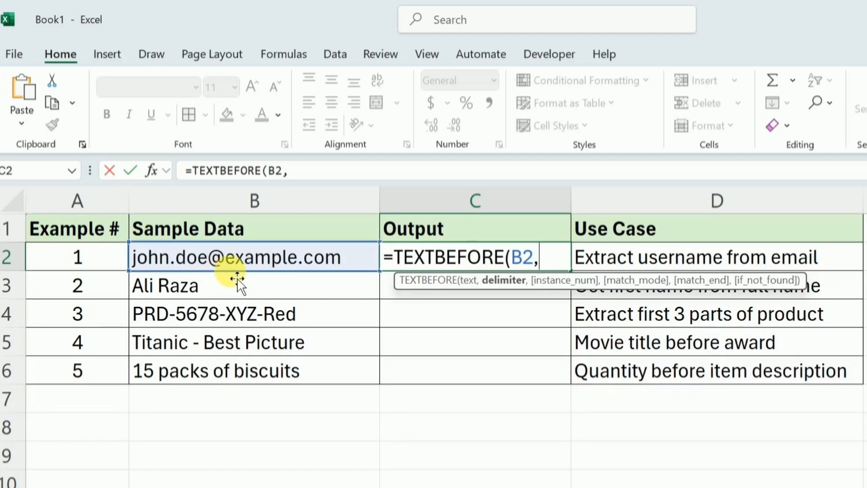
pyautogui.write('"@')
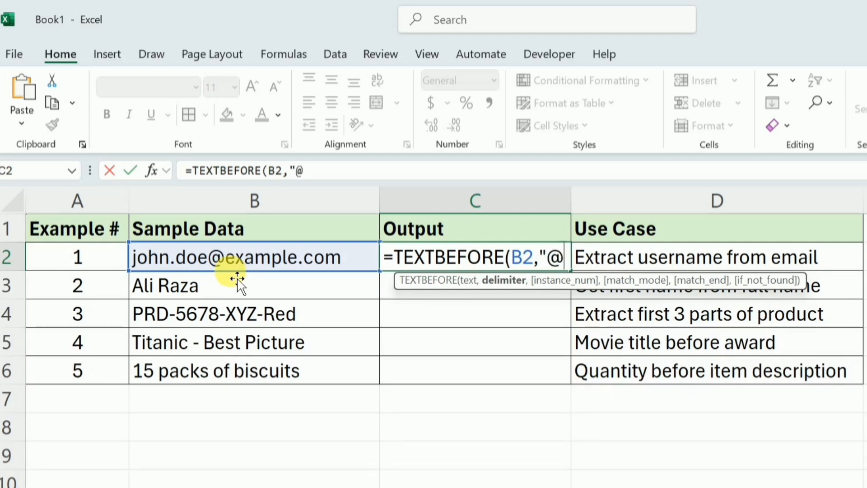
pyautogui.write('"')
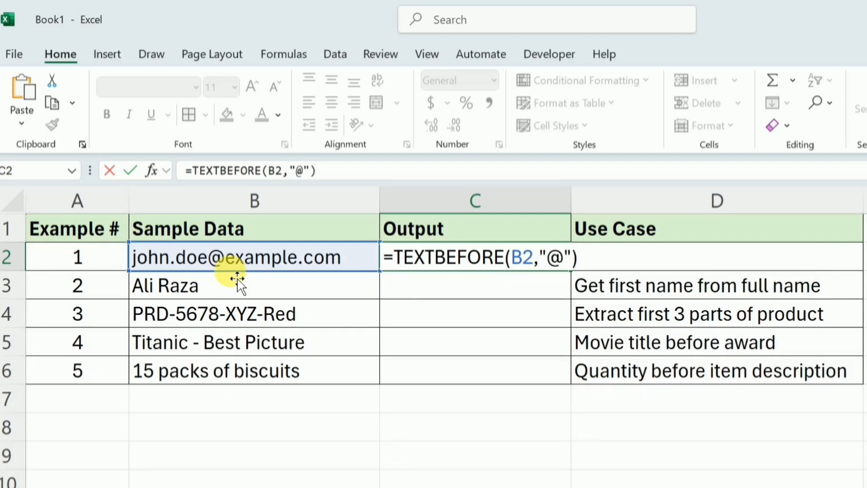
pyautogui.press('Return')
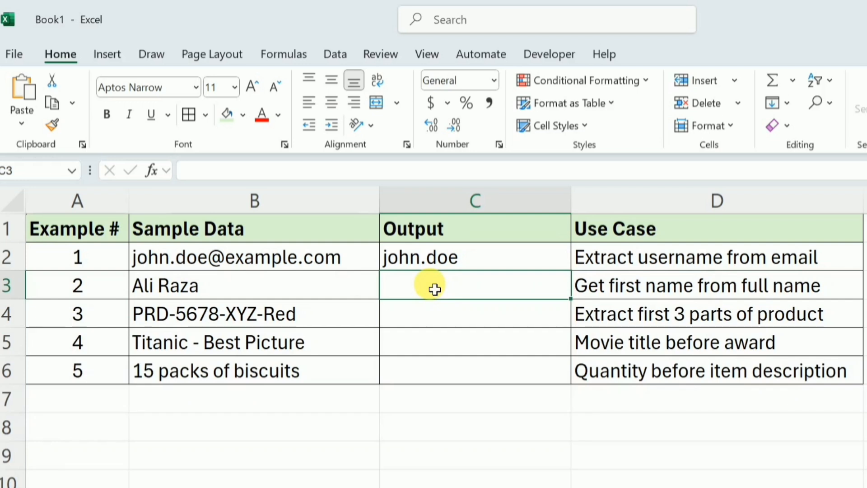
# Enter =TEXTBEFORE(B3," ") in cell C3 to get the first name from the full name
pyautogui.write('=te')
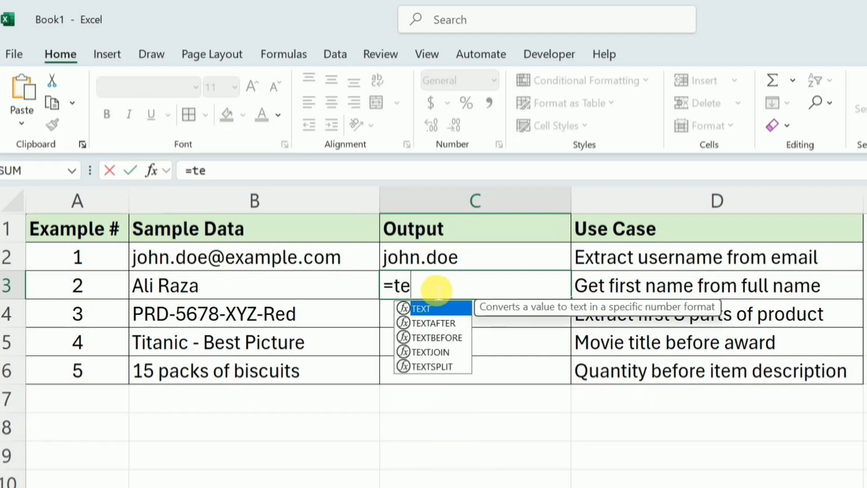
pyautogui.write('XTBEFORE(')
pyautogui.press('Tab')
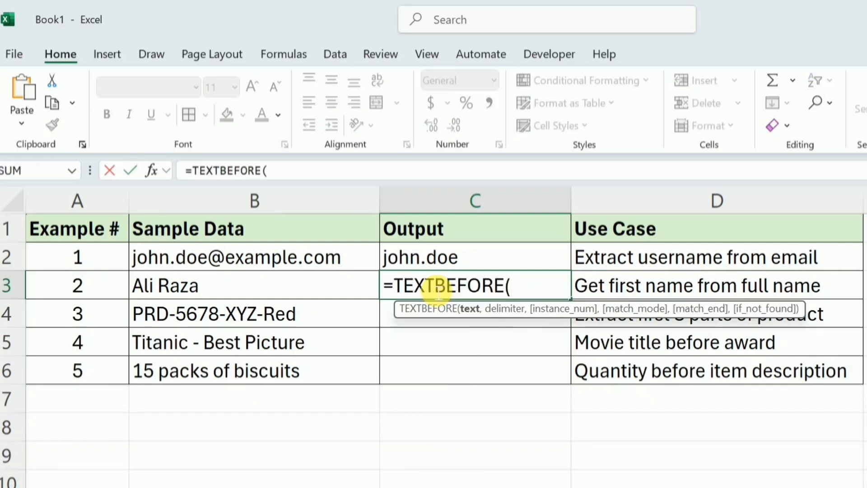
pyautogui.click(257, 291)
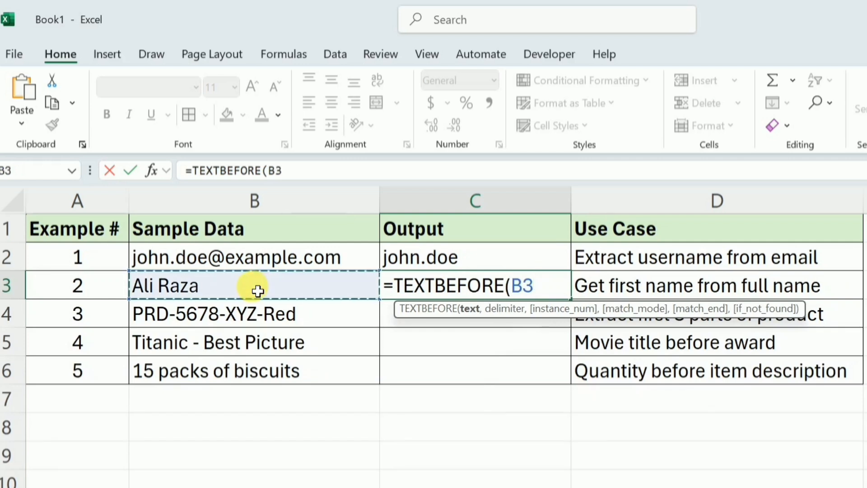
pyautogui.write(',')
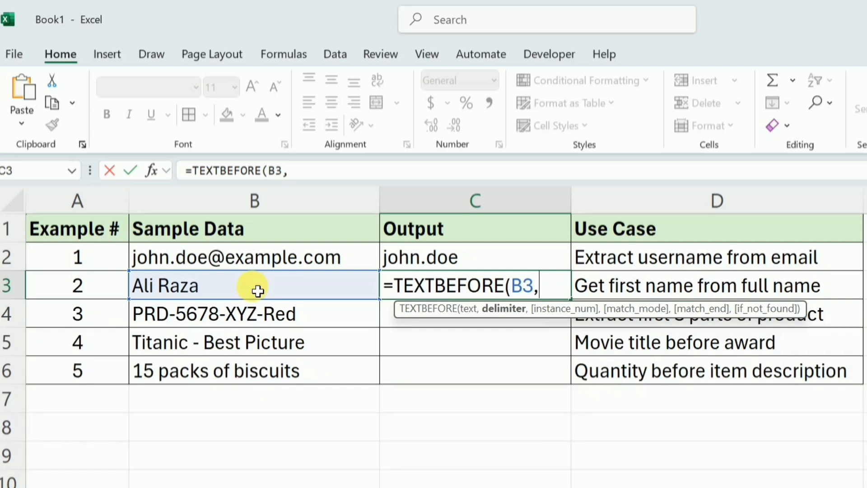
pyautogui.write('" ")')
pyautogui.press('Return')
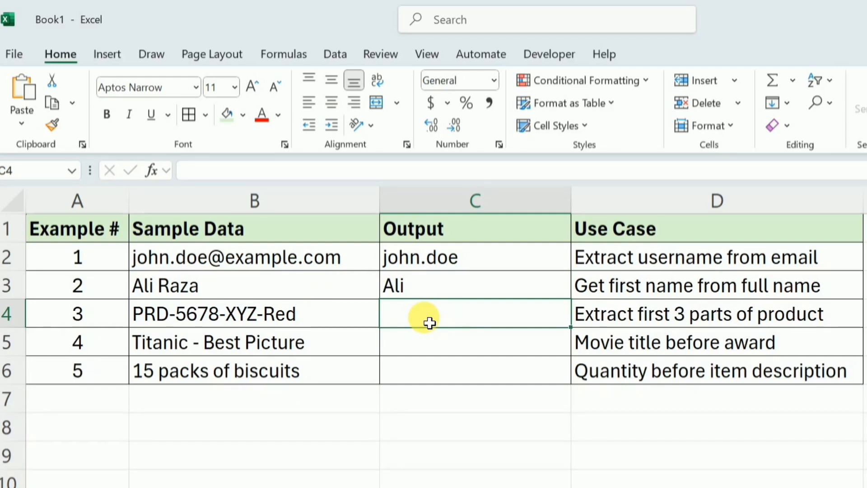
# Enter =TEXTBEFORE(B4,"-") in cell C4 to extract the product code text before the first hyphen
pyautogui.write('=')
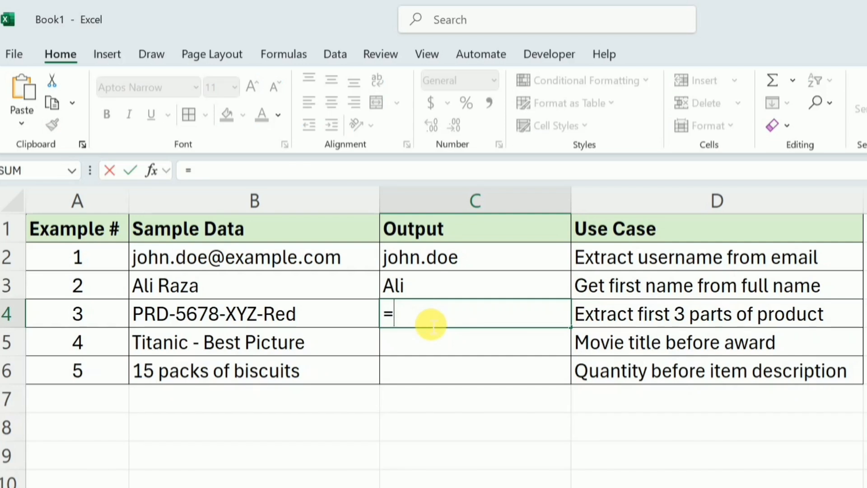
pyautogui.write('textbe')
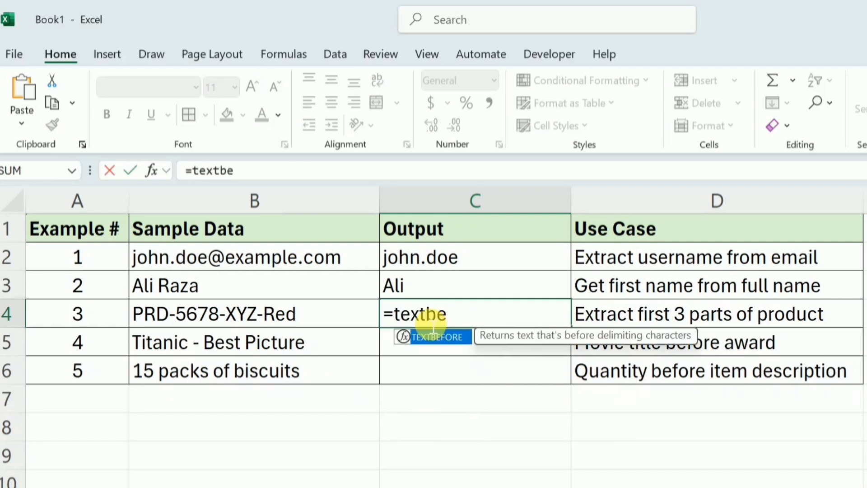
pyautogui.press('Tab')
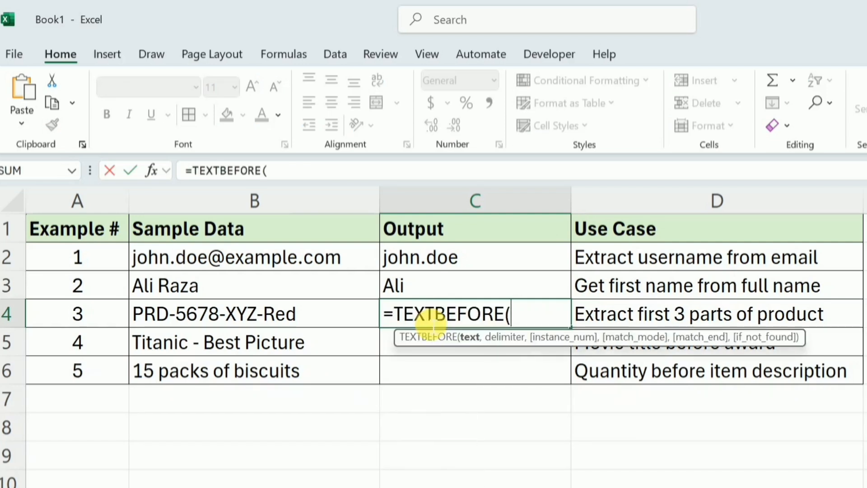
pyautogui.click(320, 320)
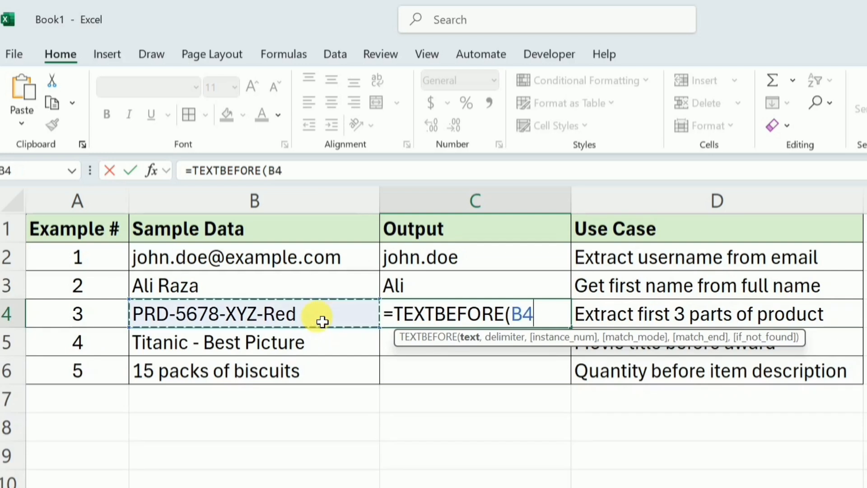
pyautogui.write(',')
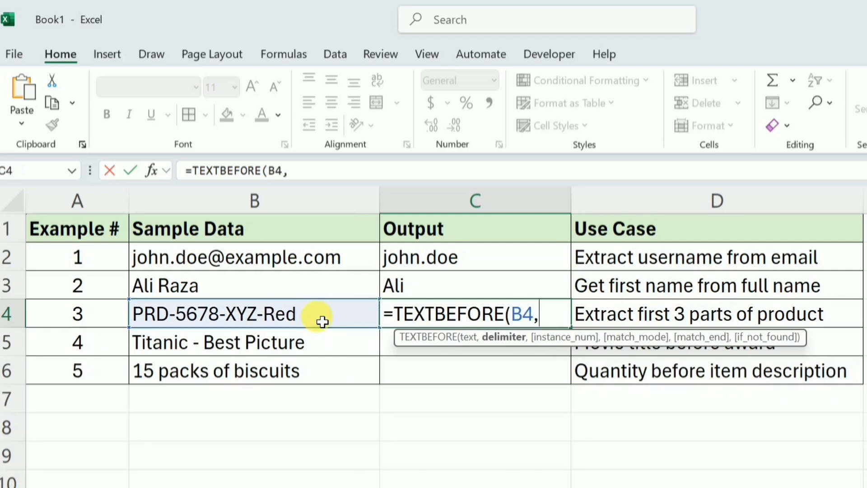
pyautogui.write('"-")')
pyautogui.press('Return')
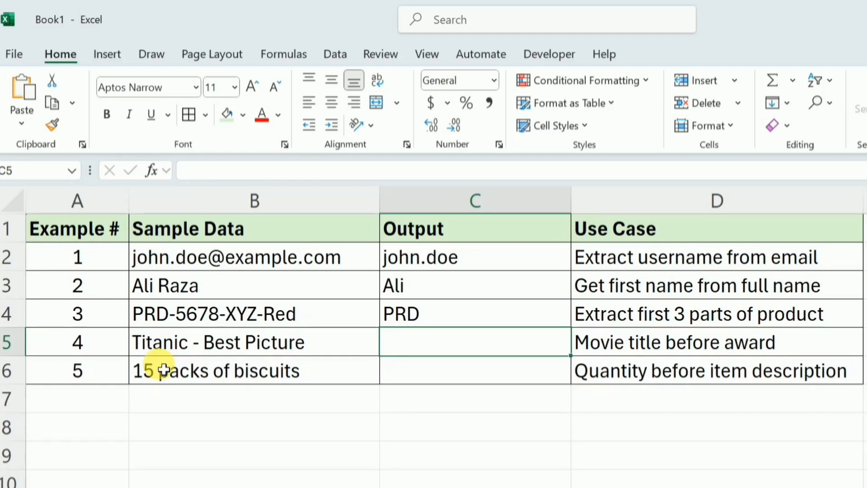
# Enter =TEXTBEFORE(B5,"-") in cell C5 to extract the movie title before the award
pyautogui.write('=text')
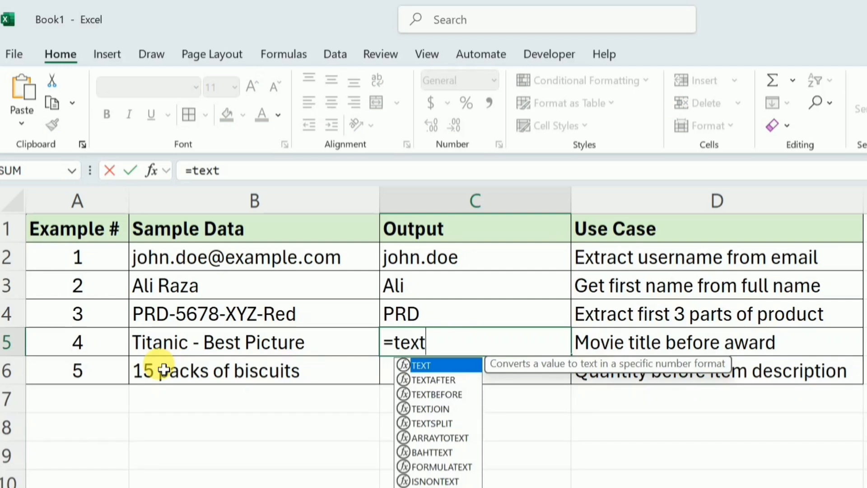
pyautogui.press('Down')
pyautogui.press('Down')
pyautogui.press('Tab')
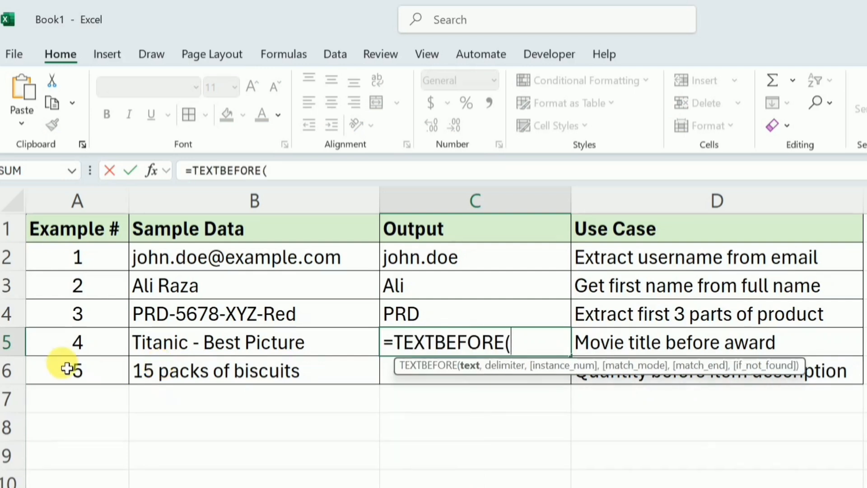
pyautogui.click(195, 346)
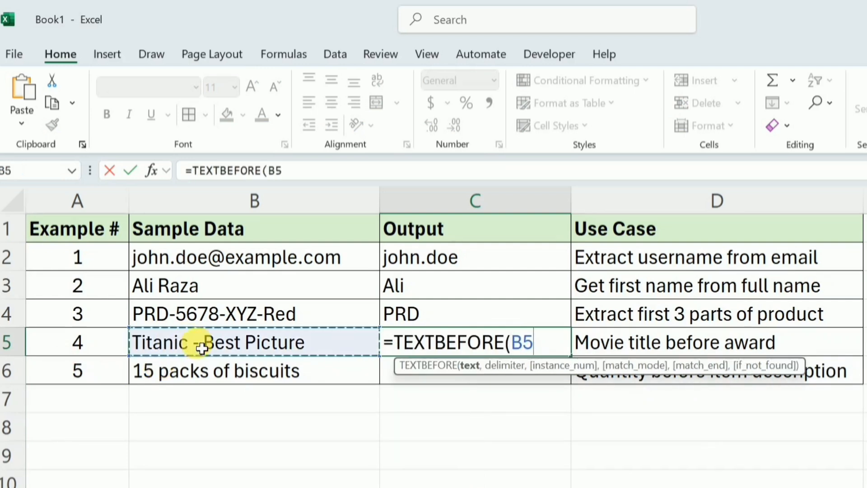
pyautogui.write(',')
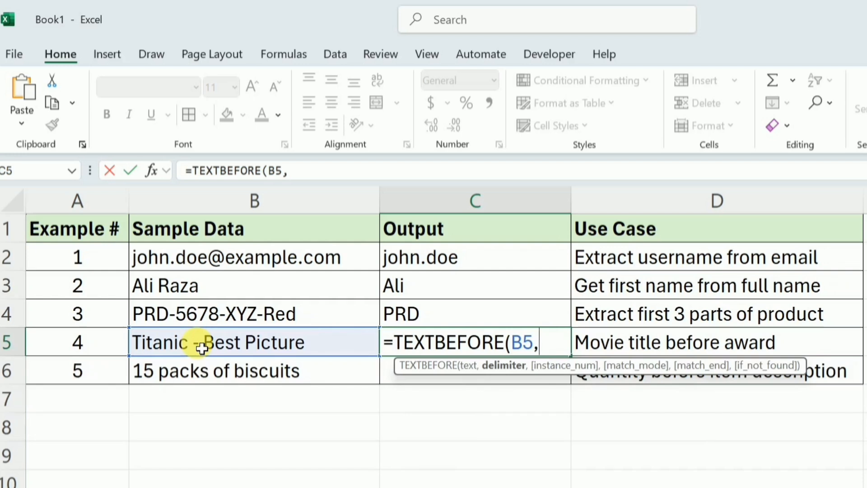
pyautogui.write('"-")')
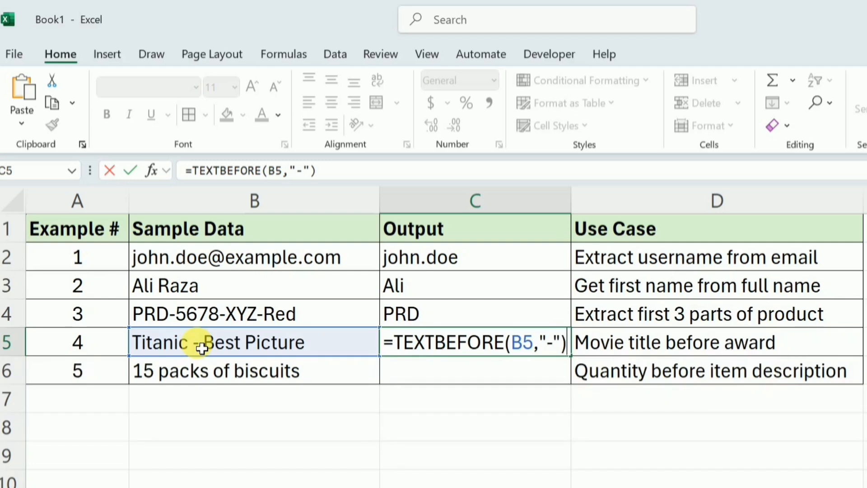
pyautogui.press('Return')
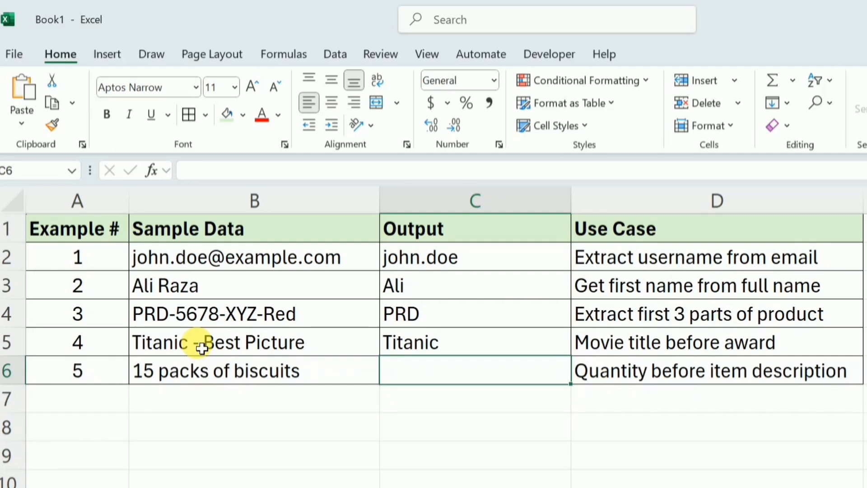
# Enter =TEXTBEFORE(B6," ") in cell C6 to extract the quantity before the item description
pyautogui.write('=te')
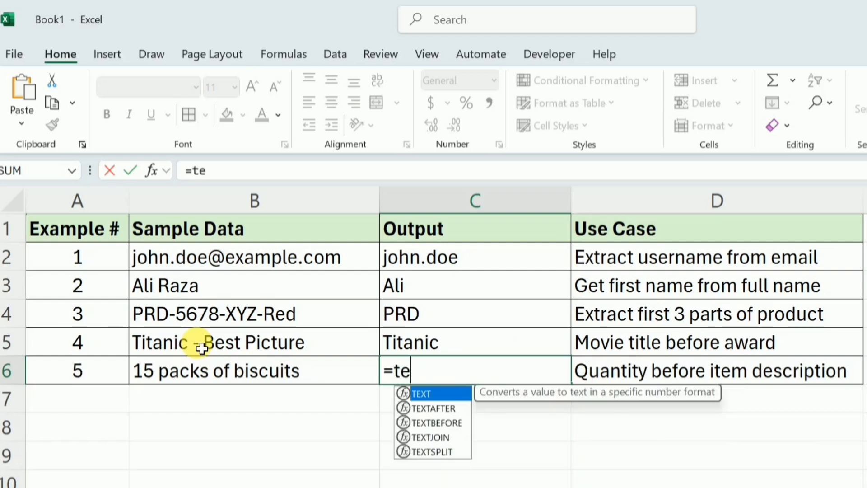
pyautogui.write('xtbef')
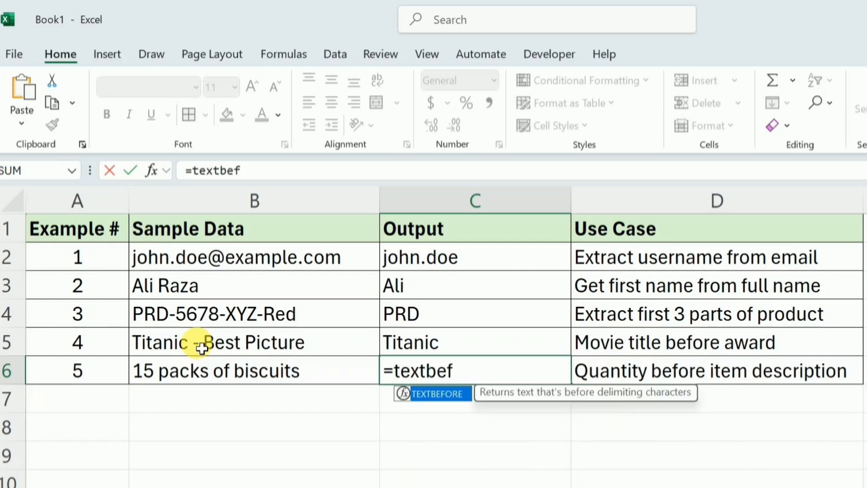
pyautogui.press('Tab')
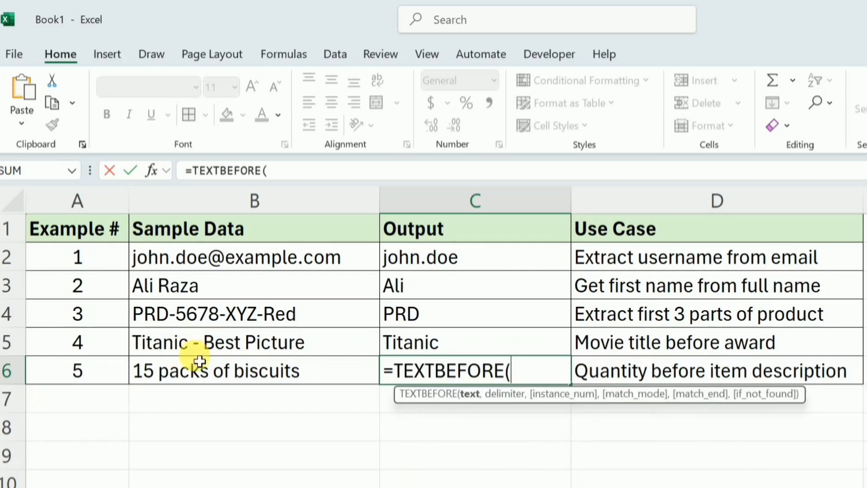
pyautogui.click(188, 373)
pyautogui.write(',')
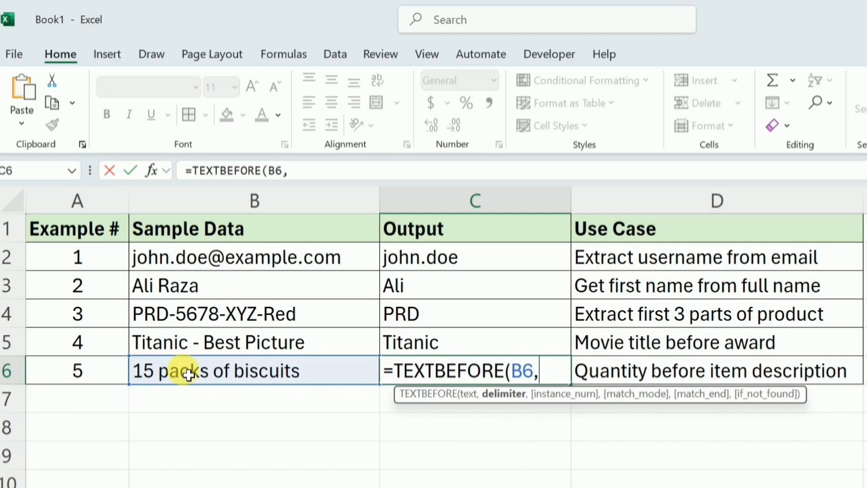
pyautogui.write('"')
pyautogui.write('")')
pyautogui.press('Return')
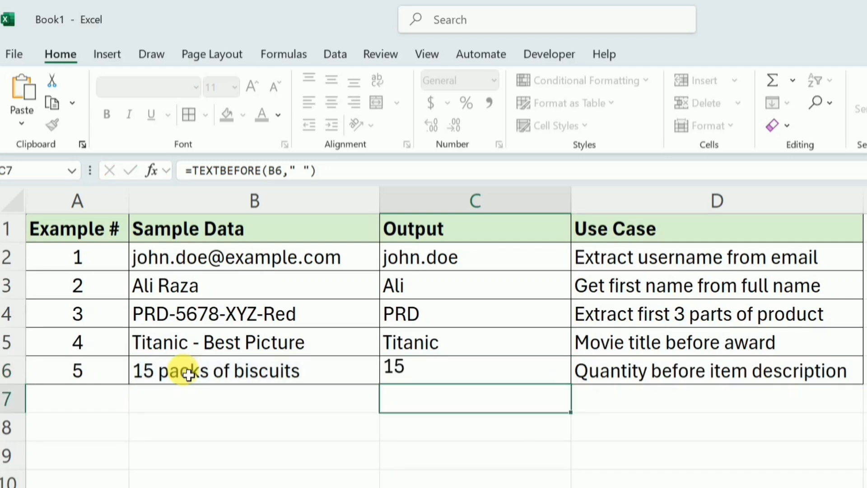
pyautogui.click(189, 374)
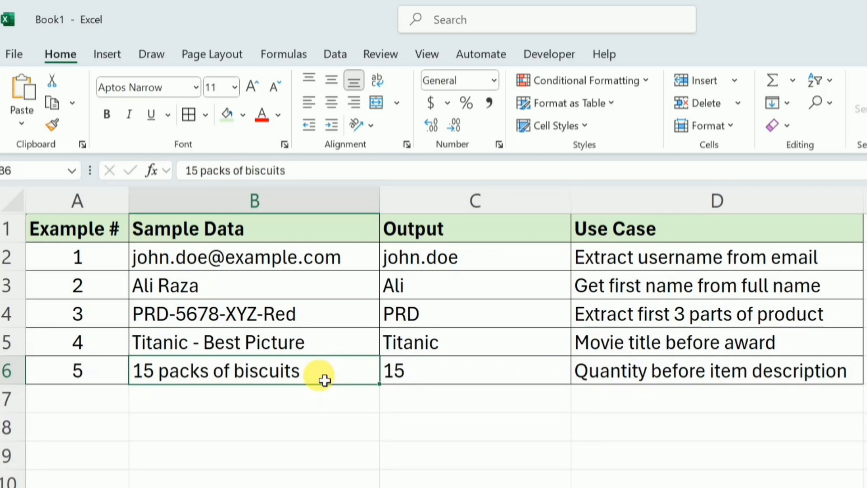
pyautogui.click(93, 238)
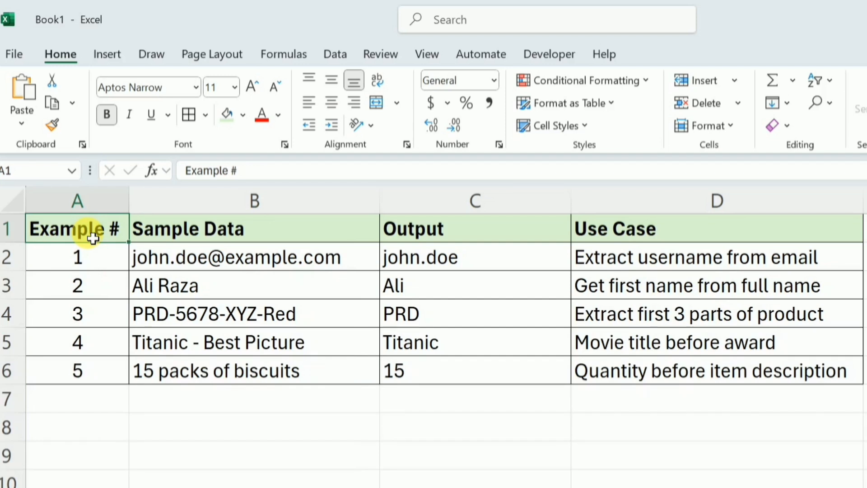